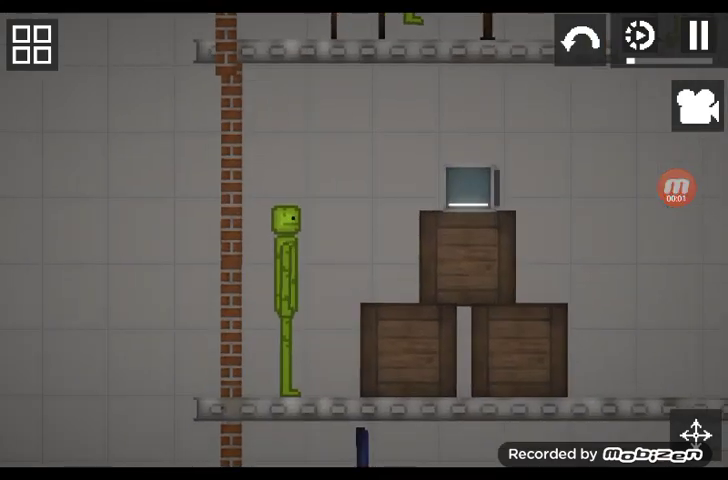
scroll(400, 280, "up", 2)
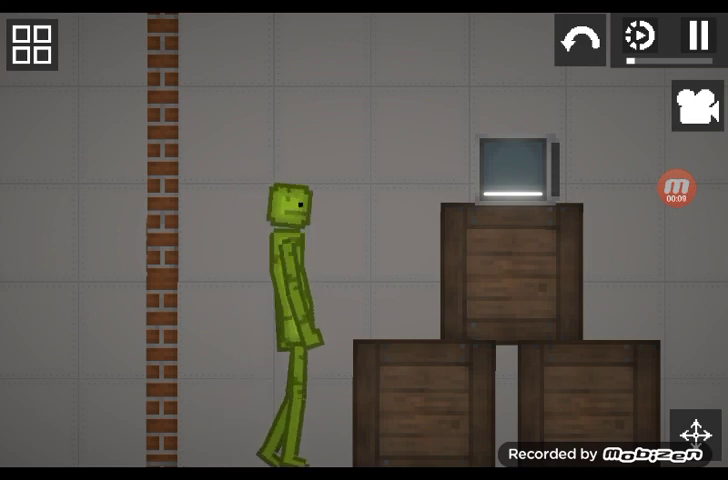
scroll(400, 280, "up", 1)
scroll(460, 250, "up", 3)
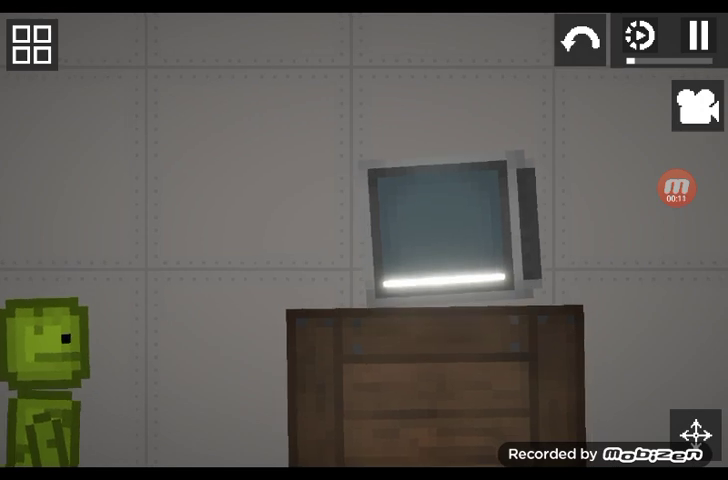
- Lift the TV off the top crate, then pan up to the floor with the dining table
left_click_drag(445, 230, 465, 200)
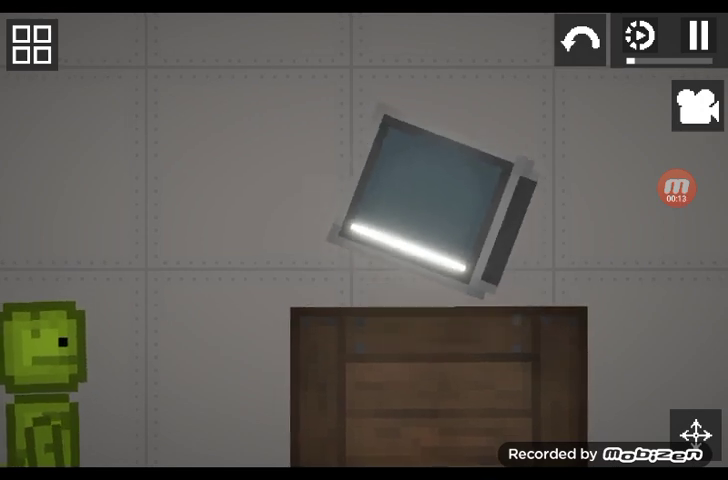
scroll(440, 250, "down", 3)
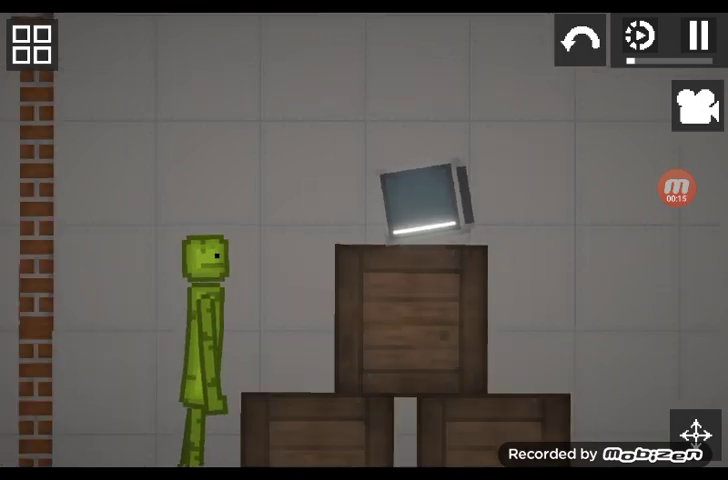
scroll(360, 250, "down", 3)
left_click_drag(360, 150, 360, 350)
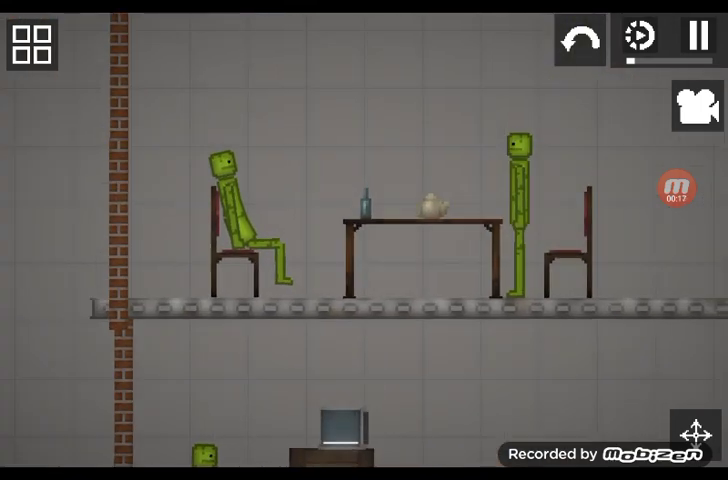
scroll(250, 250, "up", 2)
scroll(250, 250, "up", 2)
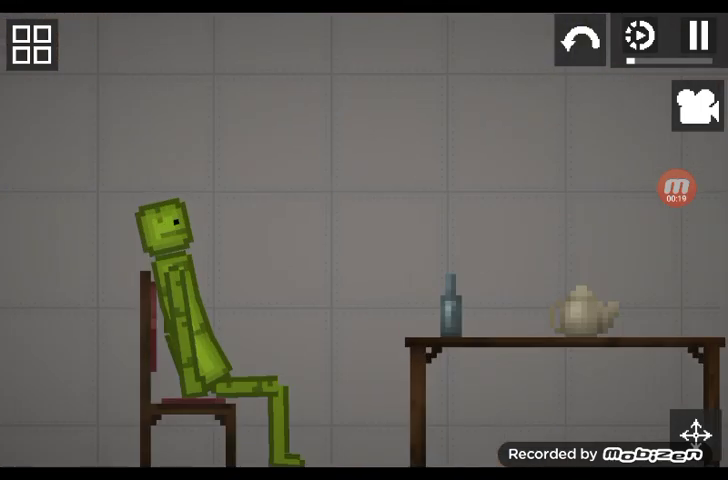
- Select the seated melon, view the standing melon's options, then lift the melon and chair
left_click(185, 300)
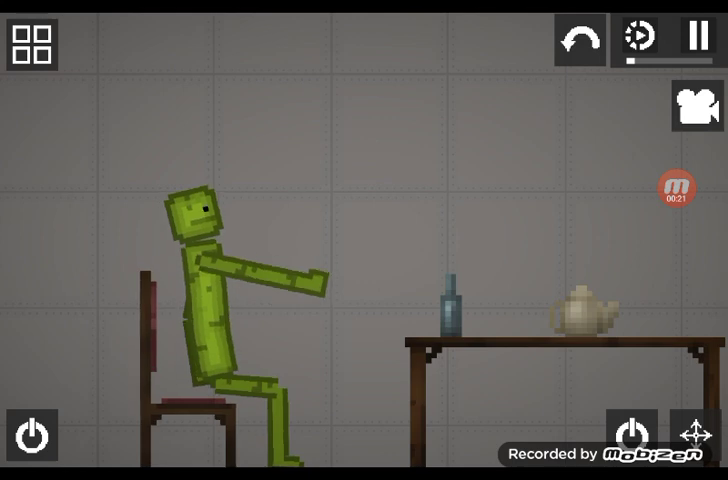
scroll(364, 240, "down", 3)
left_click_drag(364, 200, 364, 300)
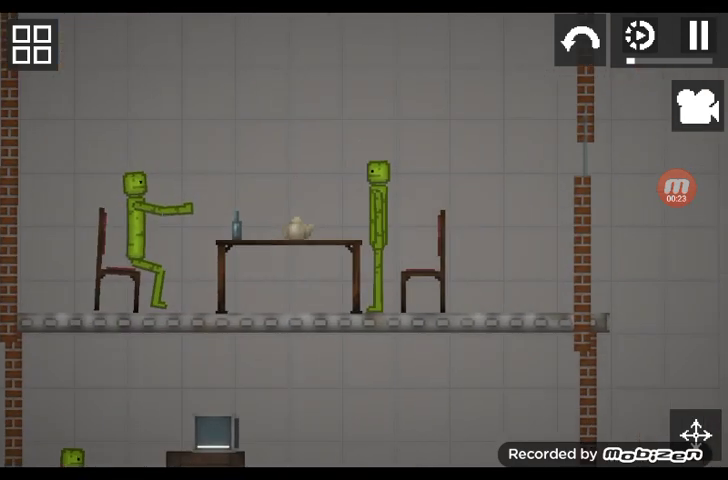
scroll(300, 240, "up", 2)
right_click(370, 200)
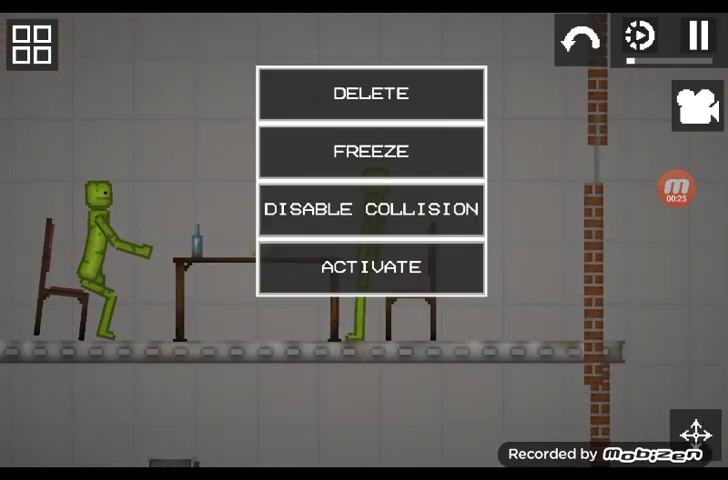
scroll(370, 150, "down", 2)
scroll(370, 180, "down", 2)
scroll(370, 180, "down", 2)
scroll(370, 180, "down", 3)
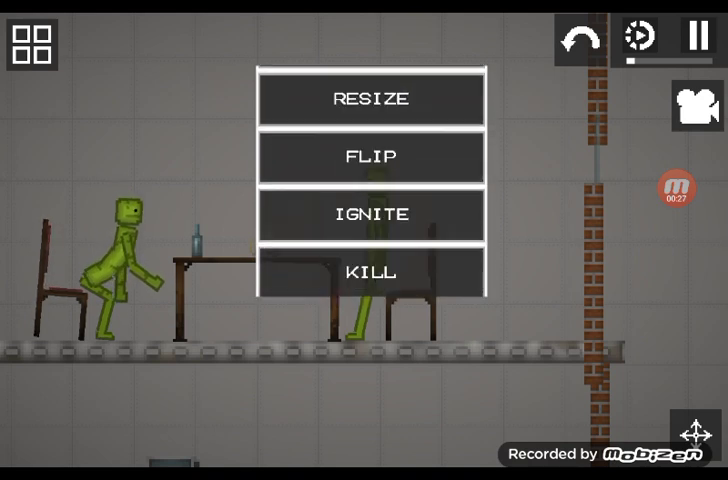
scroll(370, 180, "down", 2)
scroll(370, 180, "up", 2)
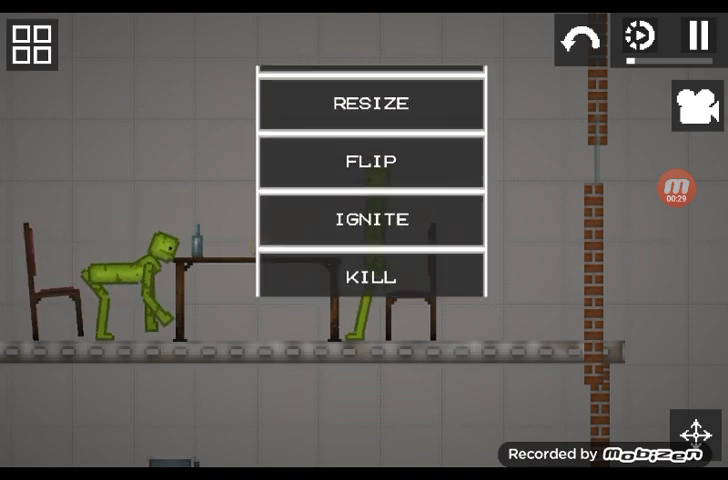
scroll(370, 180, "up", 1)
left_click(150, 150)
scroll(300, 240, "up", 2)
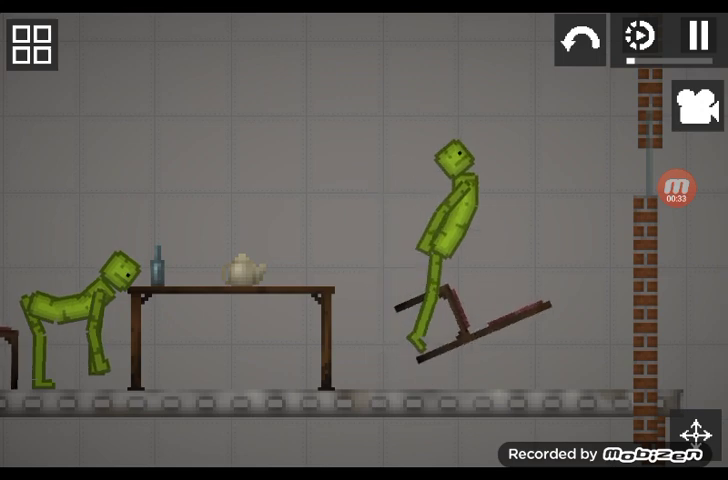
left_click_drag(440, 320, 340, 250)
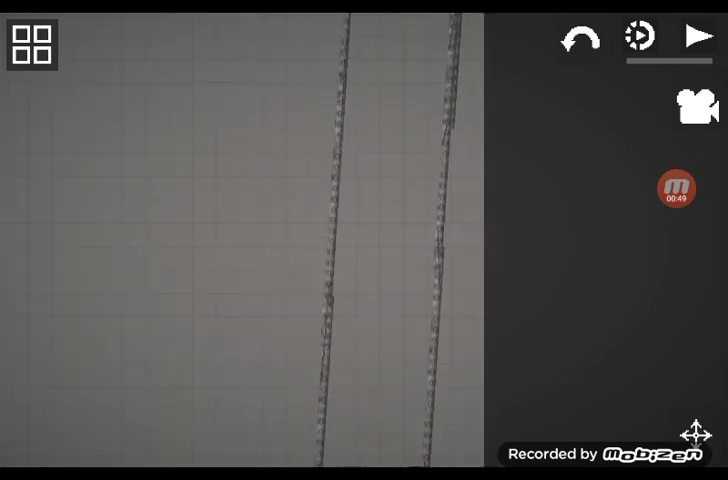
- Resume the physics simulation with the play control at top-right
left_click(699, 37)
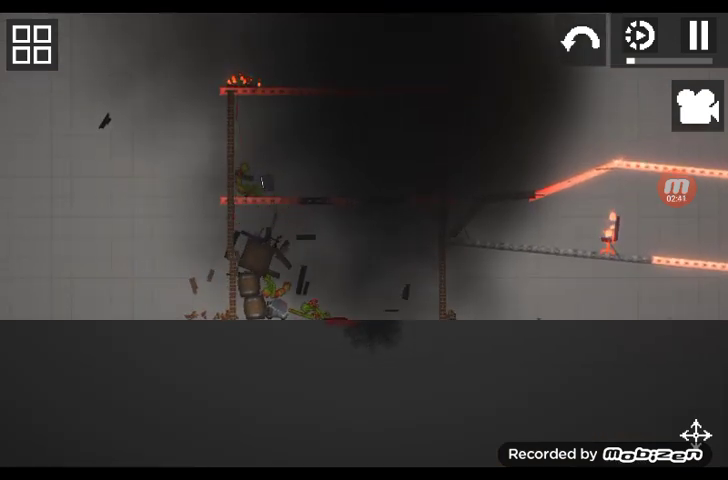
- Open the Explosives category of the item catalogue beside the smoking tower
left_click(32, 44)
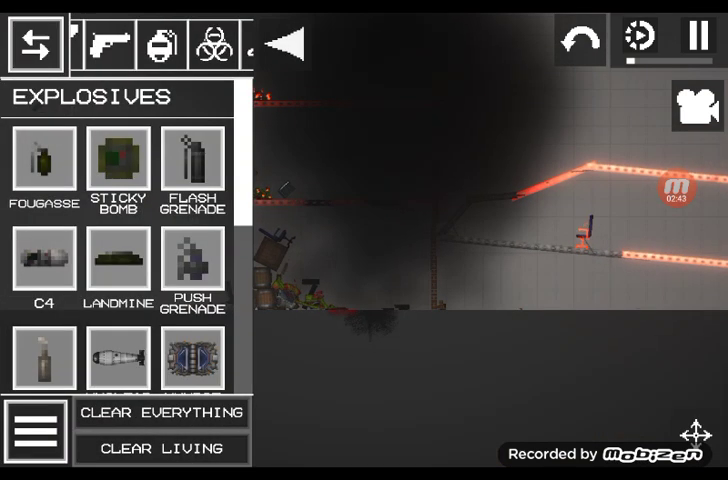
scroll(117, 250, "down", 4)
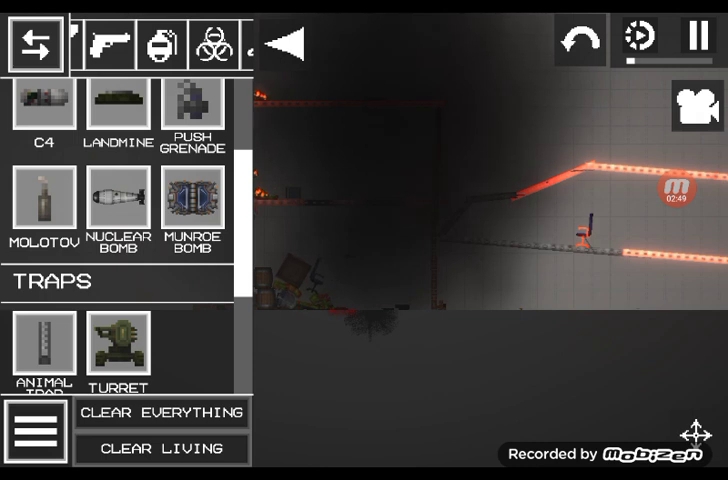
scroll(490, 200, "up", 2)
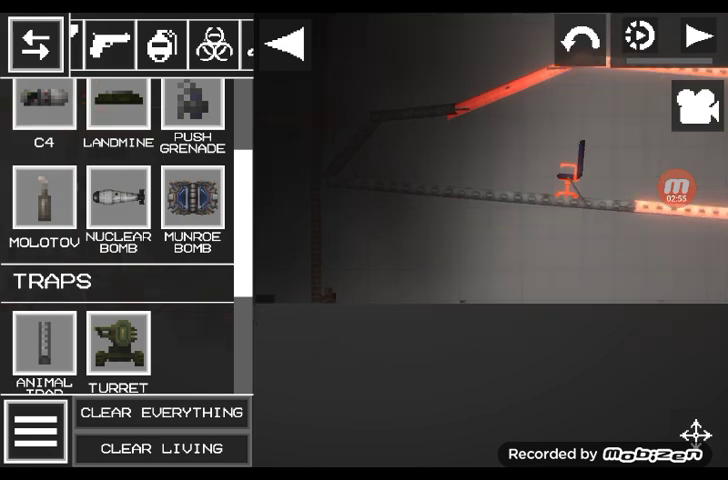
- Pan over the glowing beams and close the explosives catalogue
left_click_drag(500, 250, 400, 200)
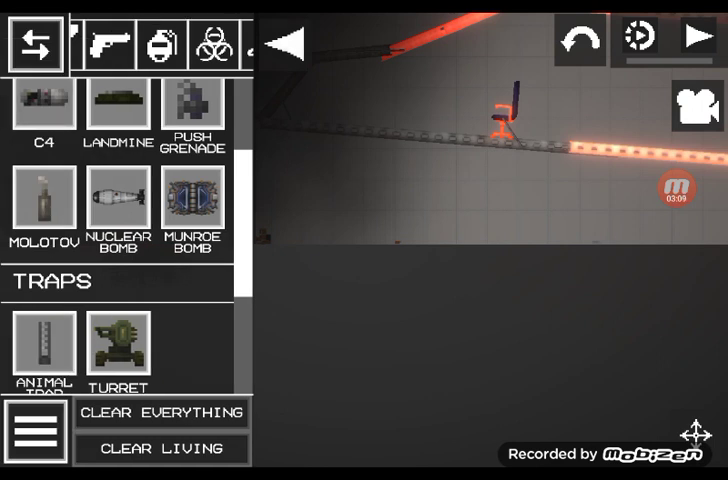
left_click(284, 44)
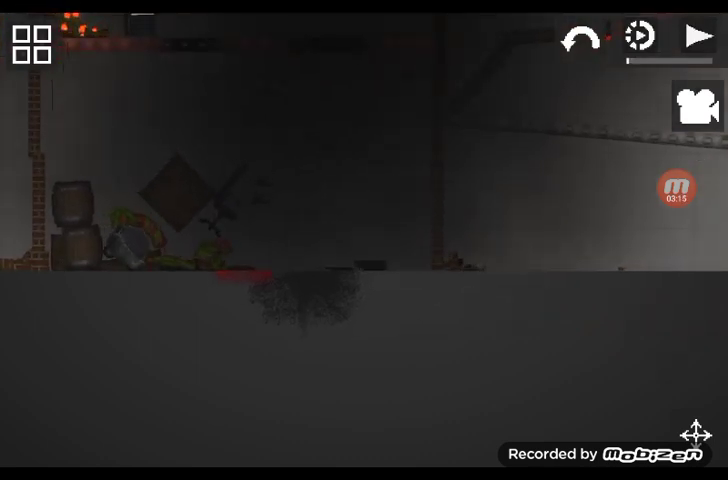
- Reopen the item catalogue, then pan across the burning ruins
left_click(31, 44)
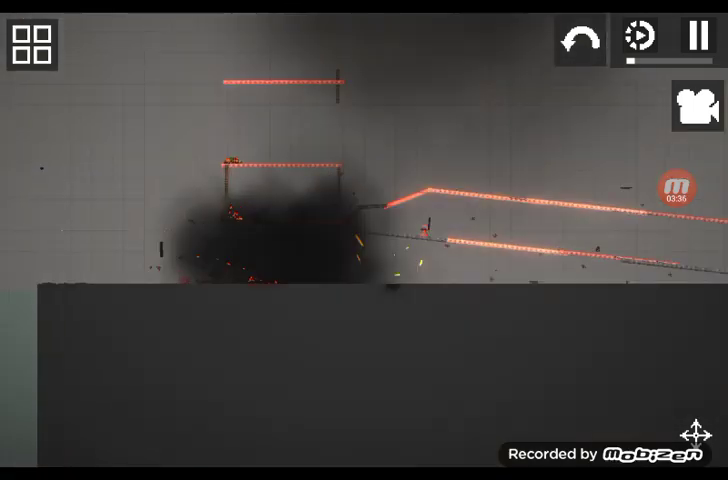
scroll(364, 240, "down", 3)
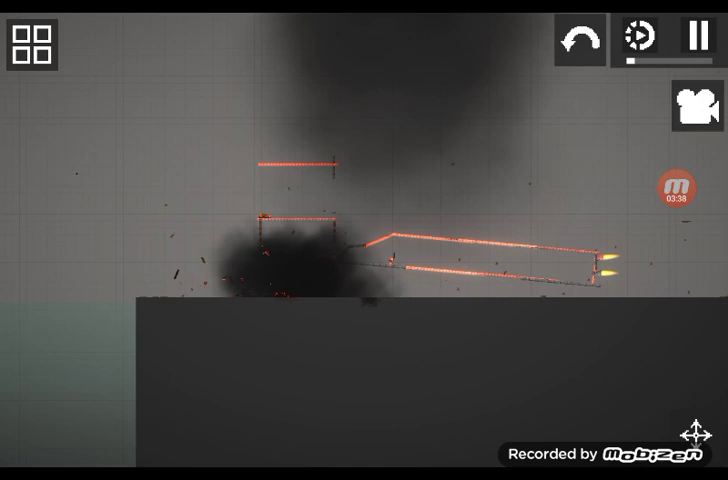
scroll(364, 240, "up", 2)
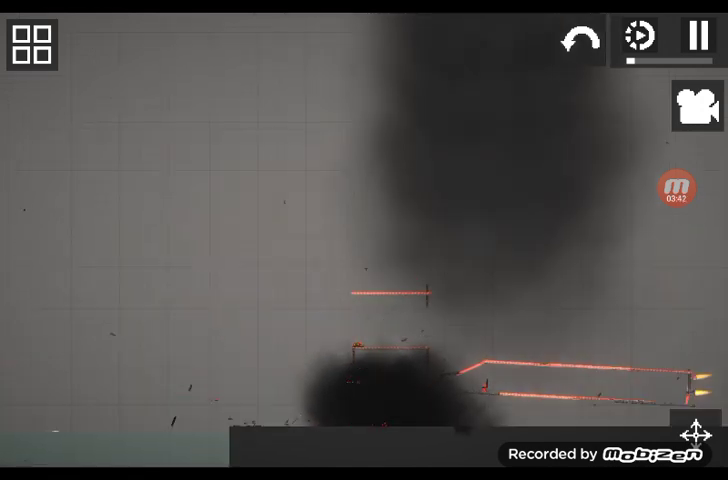
left_click_drag(400, 240, 360, 240)
scroll(364, 240, "down", 1)
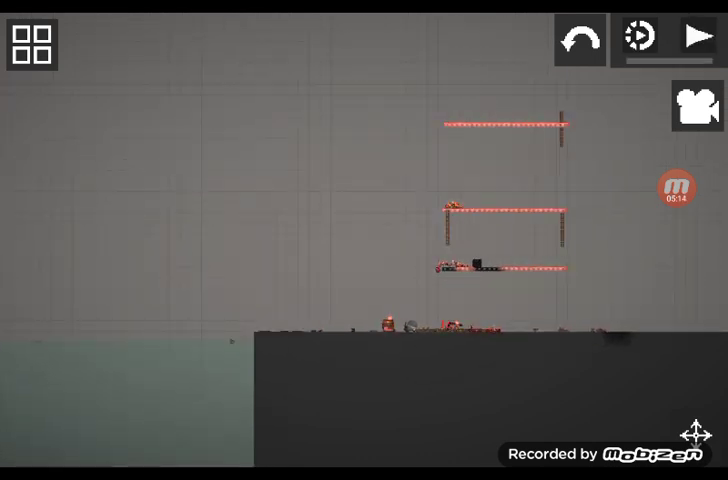
- Box-select the three red beam structures, unfreeze them, and resume the simulation
left_click_drag(489, 158, 574, 288)
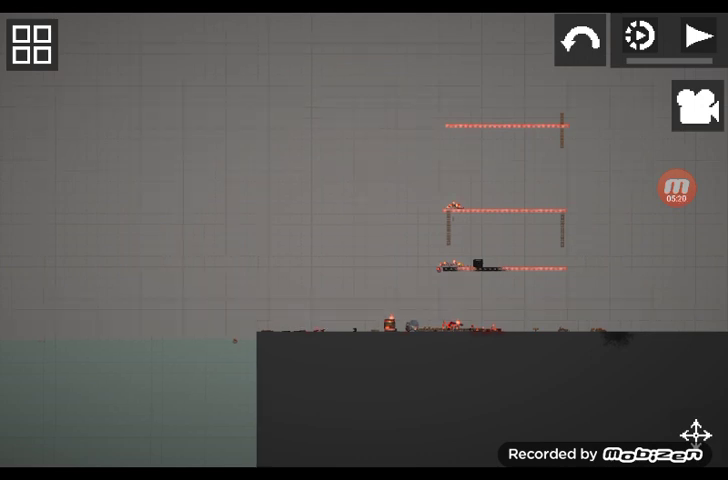
scroll(450, 250, "up", 2)
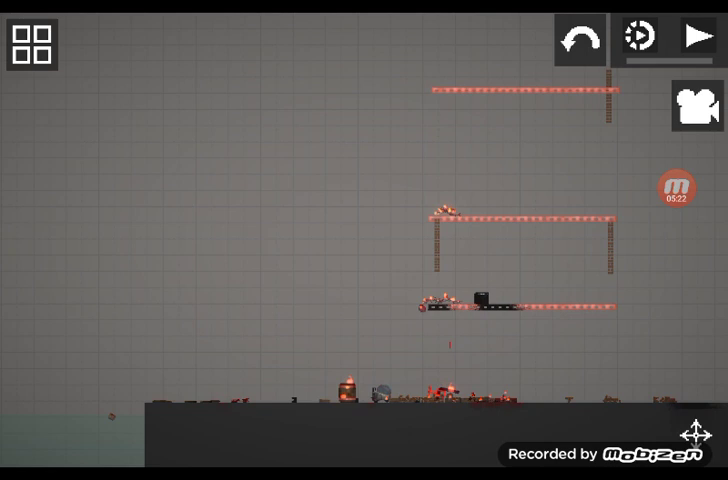
scroll(450, 250, "up", 2)
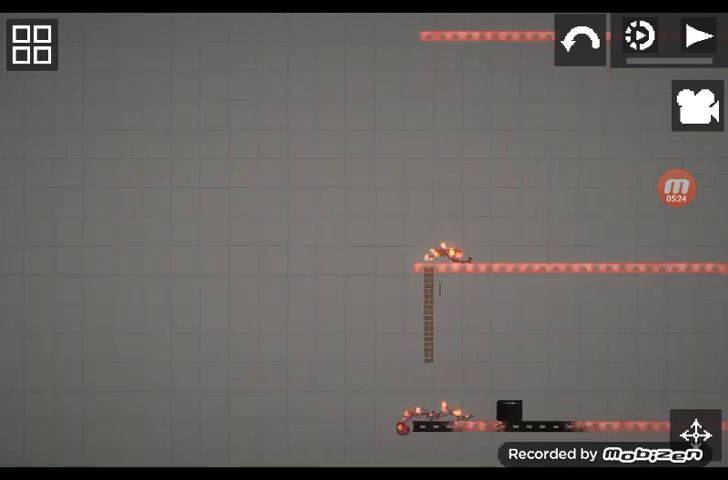
right_click(428, 310)
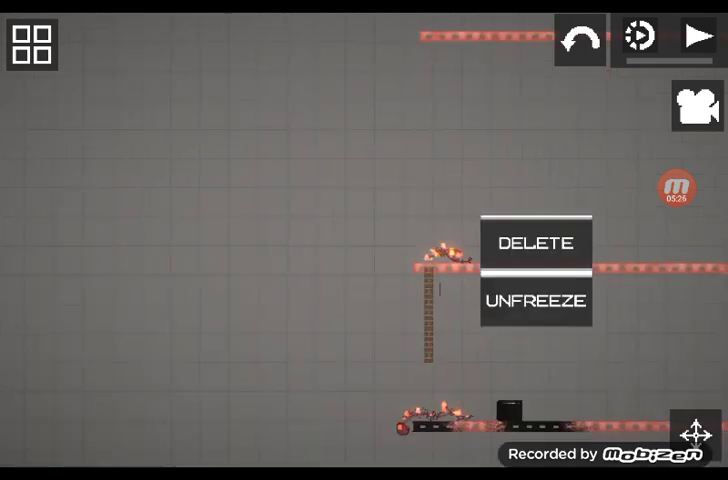
left_click(536, 183)
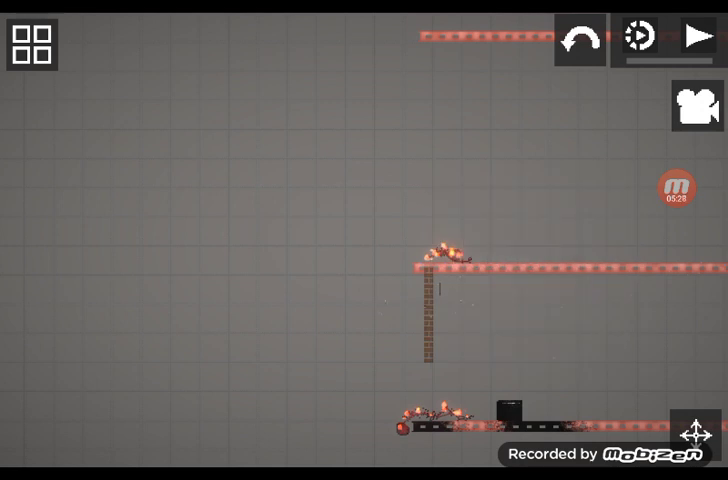
left_click(699, 37)
scroll(400, 250, "down", 3)
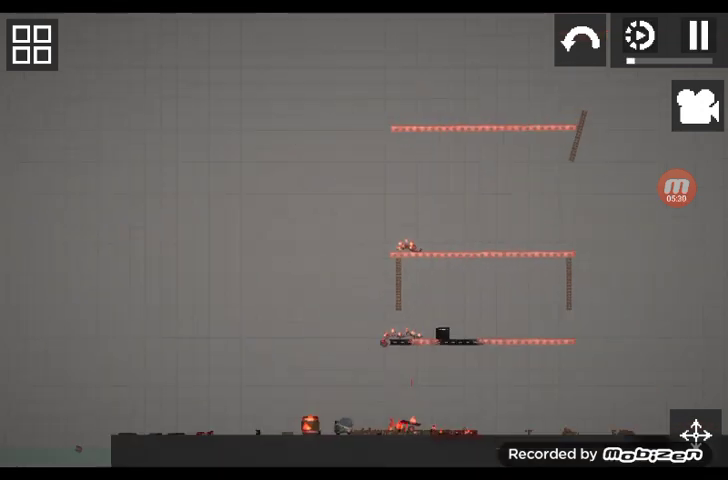